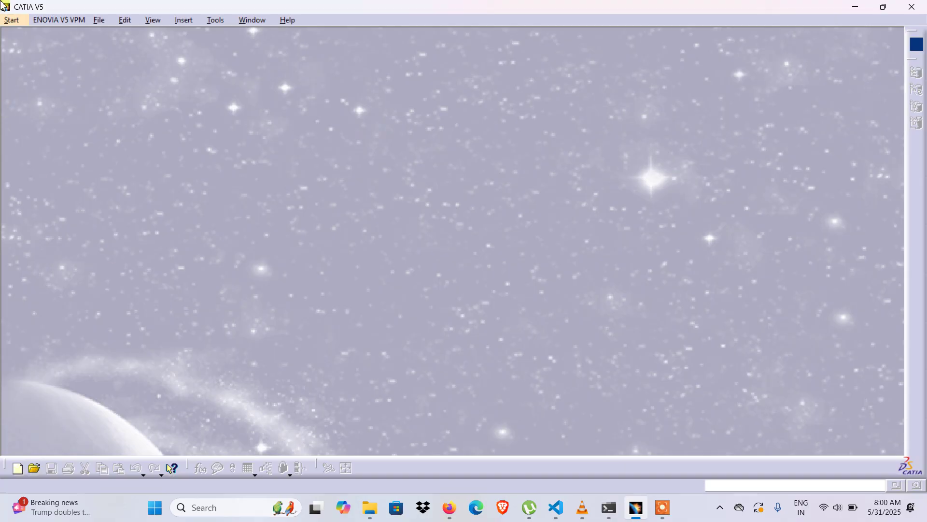
Create a new Part Design part named Bolt with hybrid design enabled.
click(11, 20)
mouse_move(23, 49)
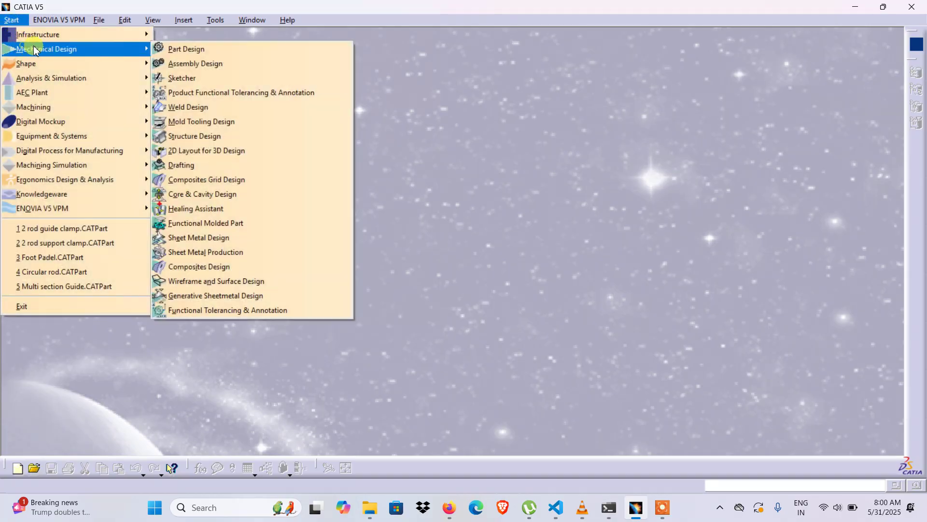
click(173, 47)
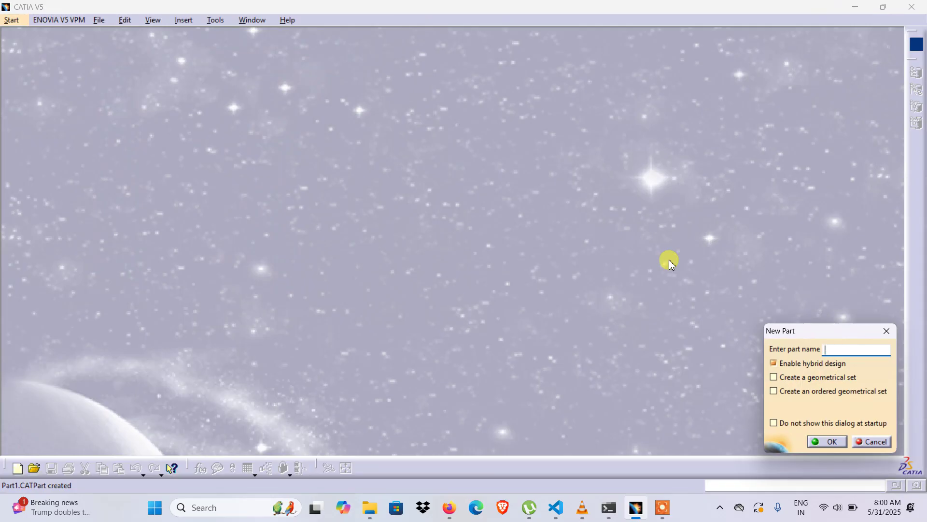
text(Bolt)
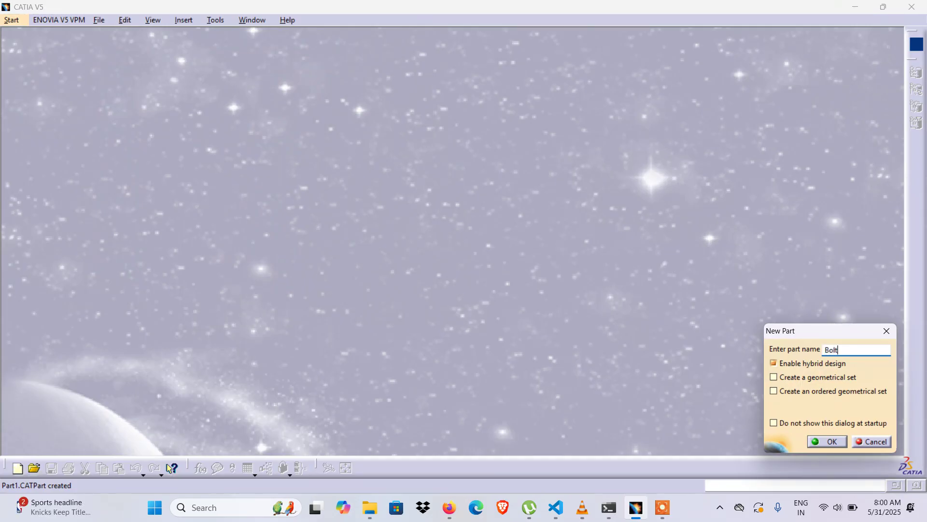
key(Return)
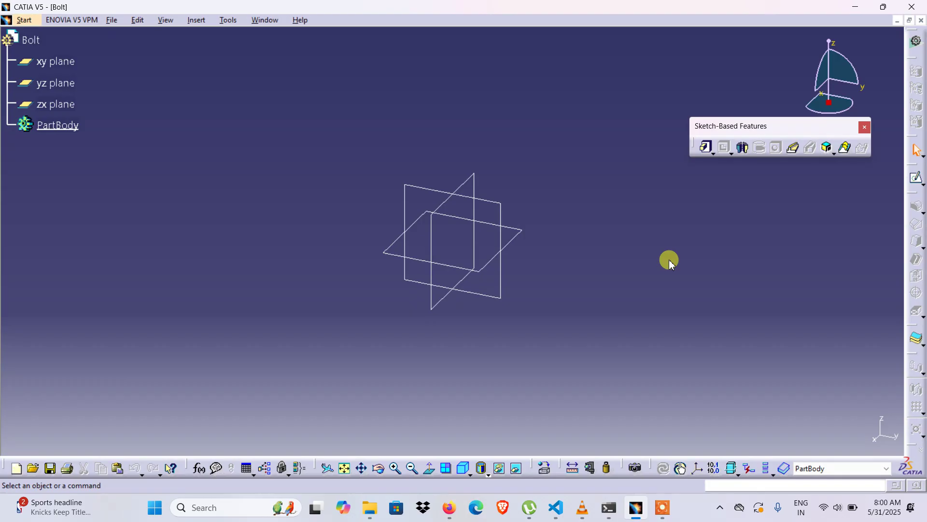
Start a sketch on the xy plane and draw a circle of about 74 mm radius centred on the origin.
click(524, 237)
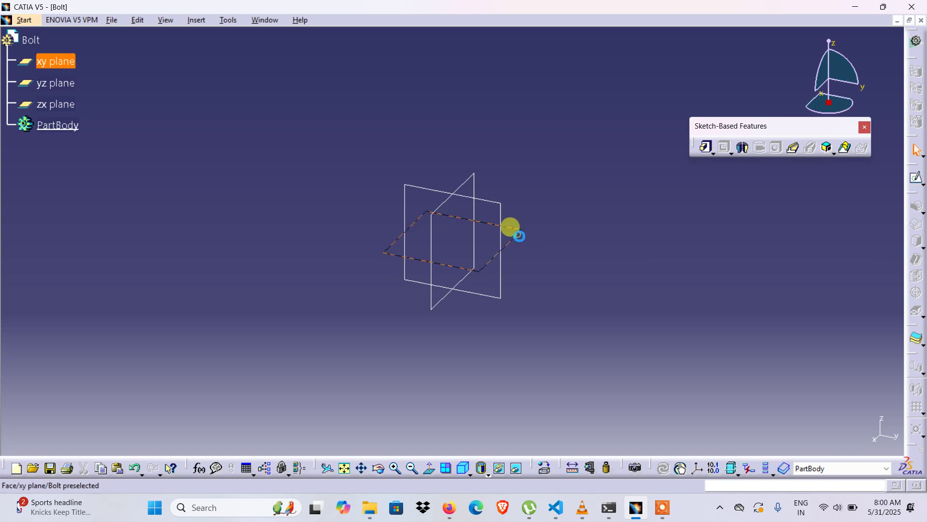
click(917, 177)
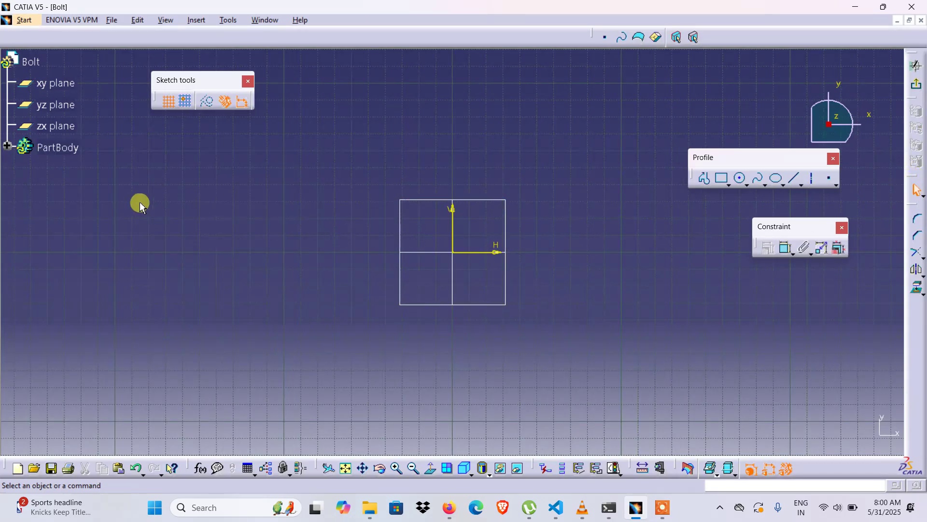
click(738, 176)
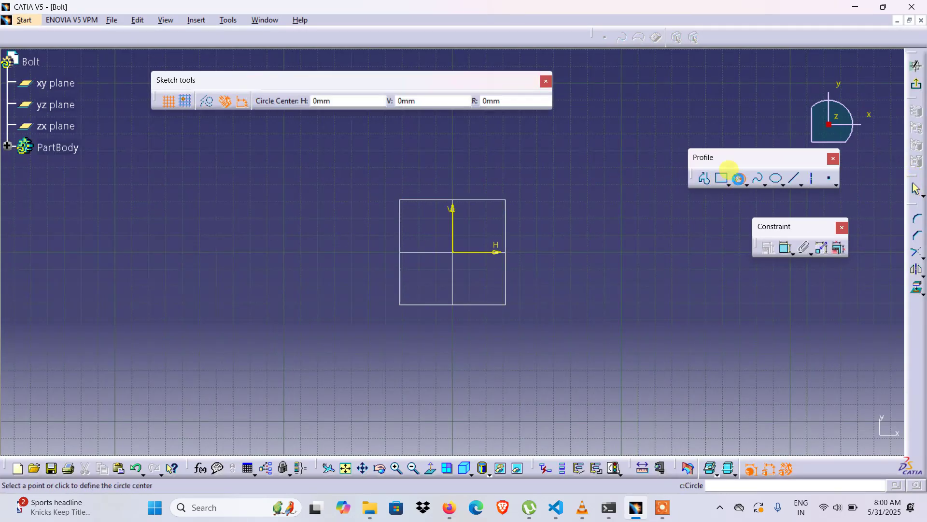
click(452, 252)
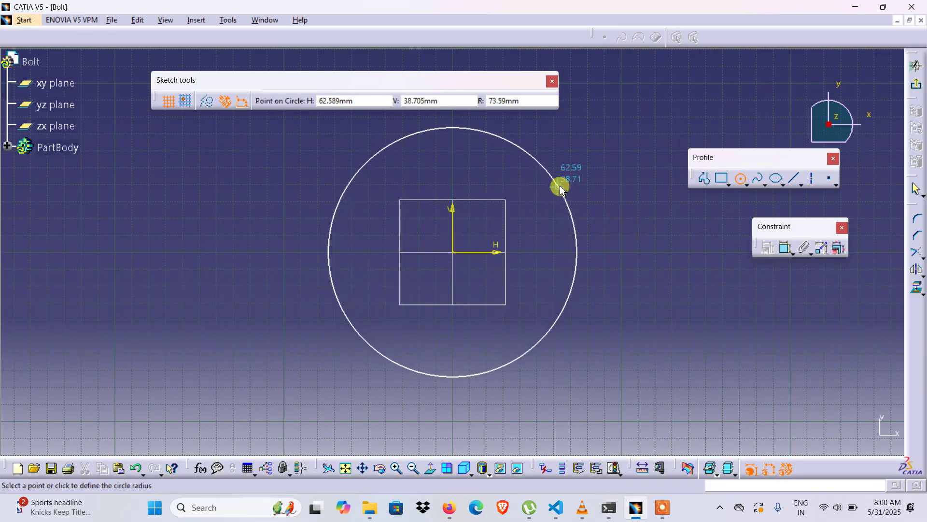
click(560, 189)
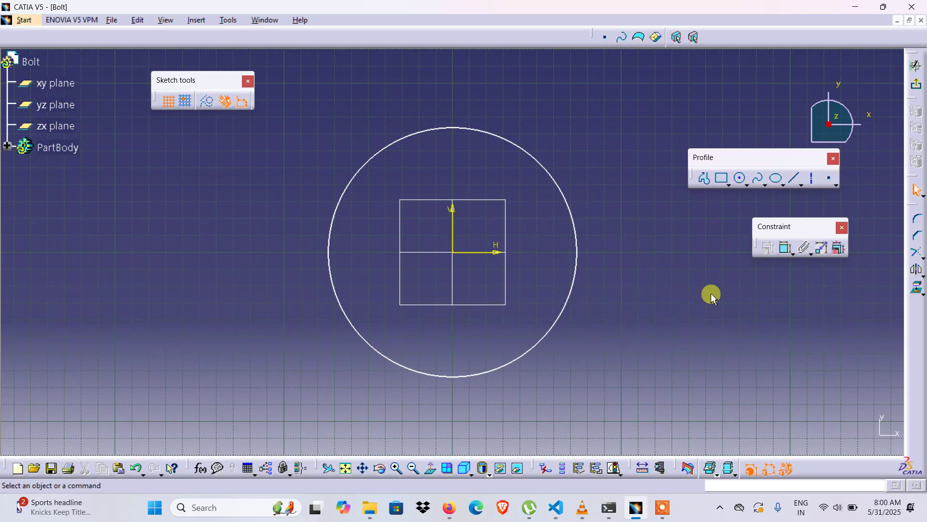
Dimension the circle and set its diameter to 20 mm.
click(786, 249)
click(785, 249)
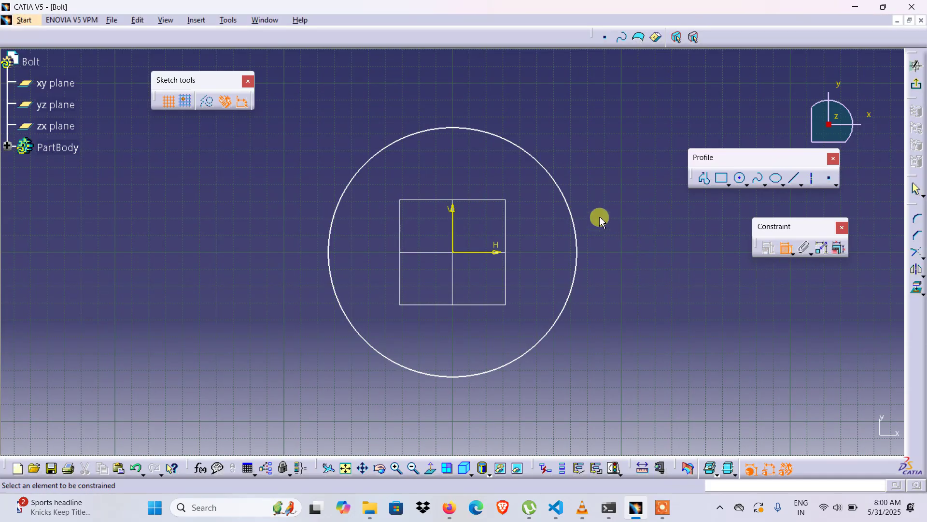
click(570, 207)
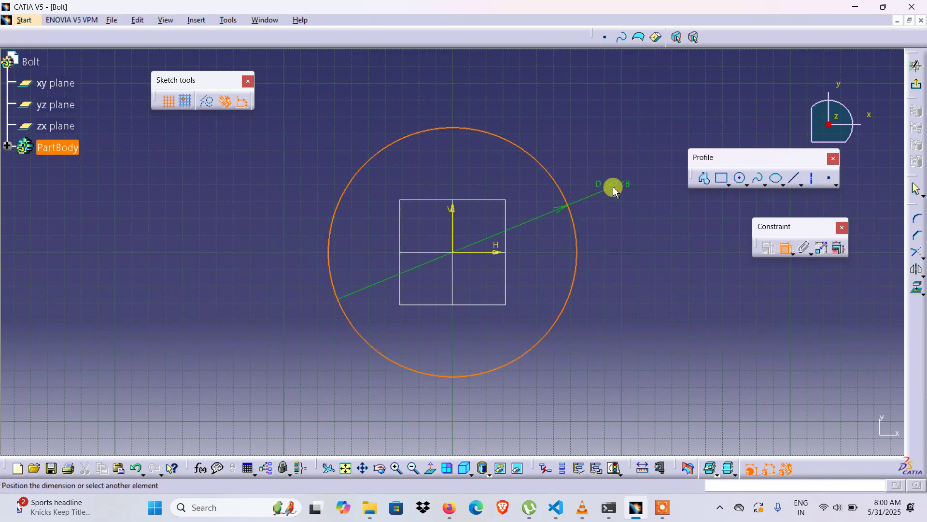
click(615, 190)
double_click(616, 189)
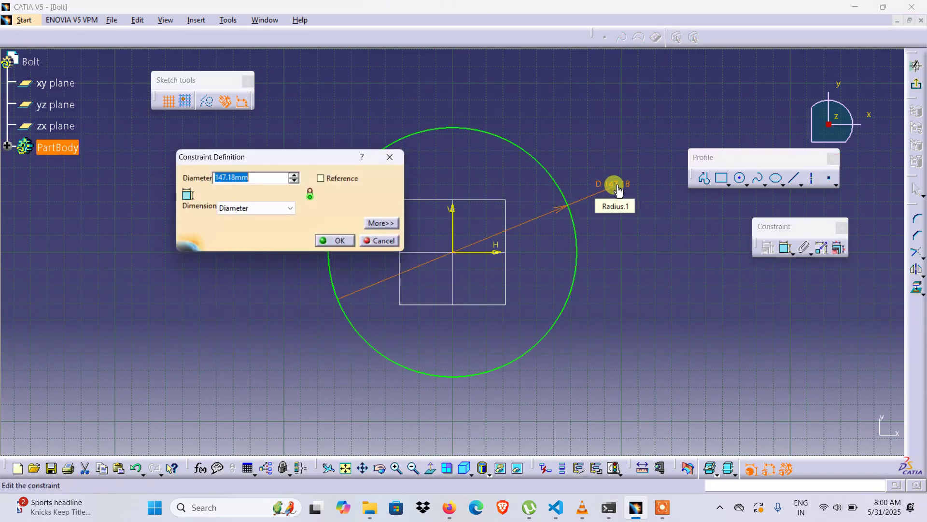
text(20)
key(Return)
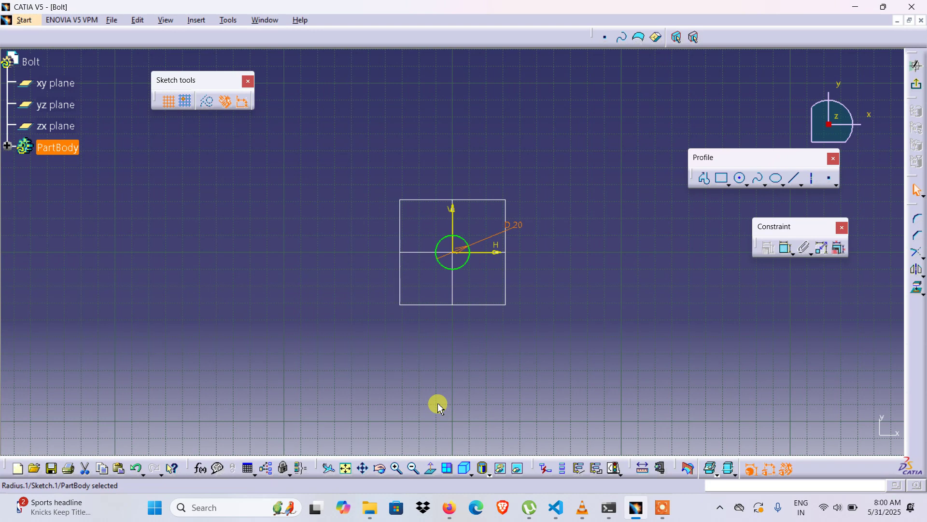
Exit the sketch and pad the 20 mm circle upward into the bolt's cylindrical shank.
click(398, 469)
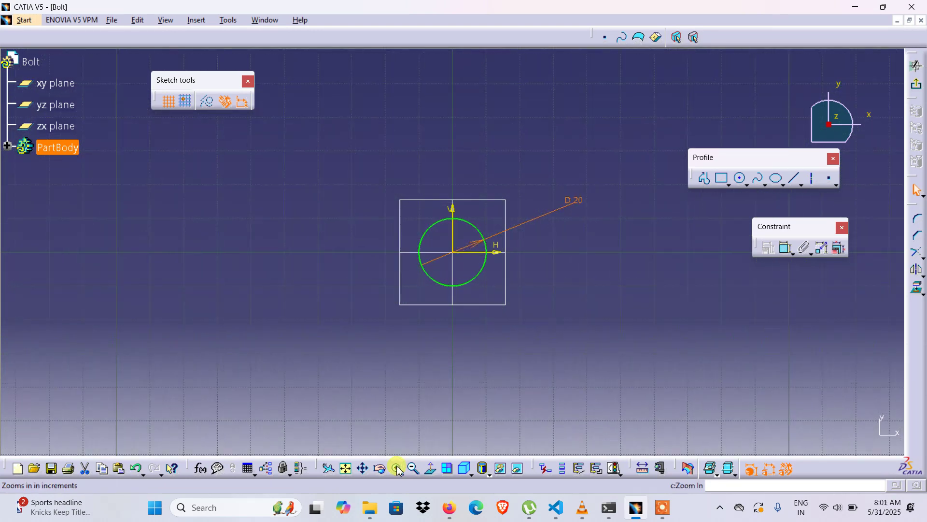
click(398, 468)
click(397, 468)
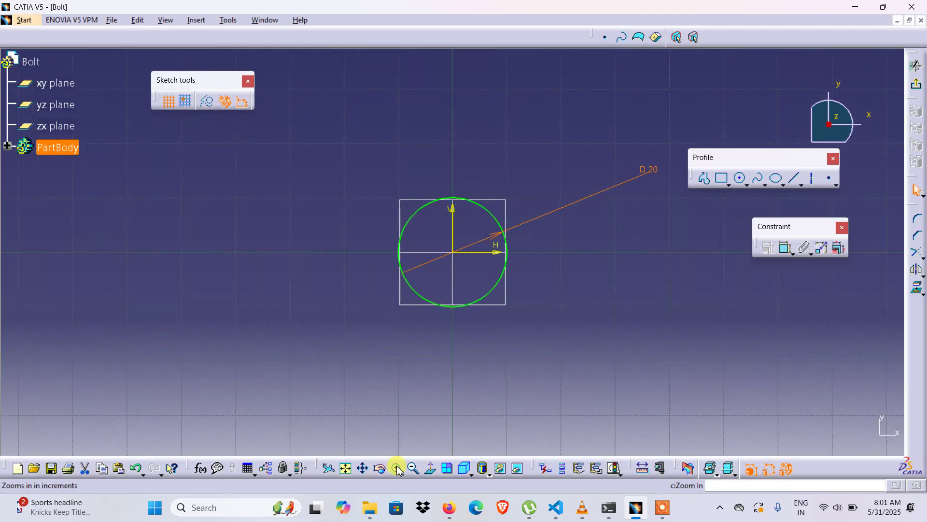
click(398, 469)
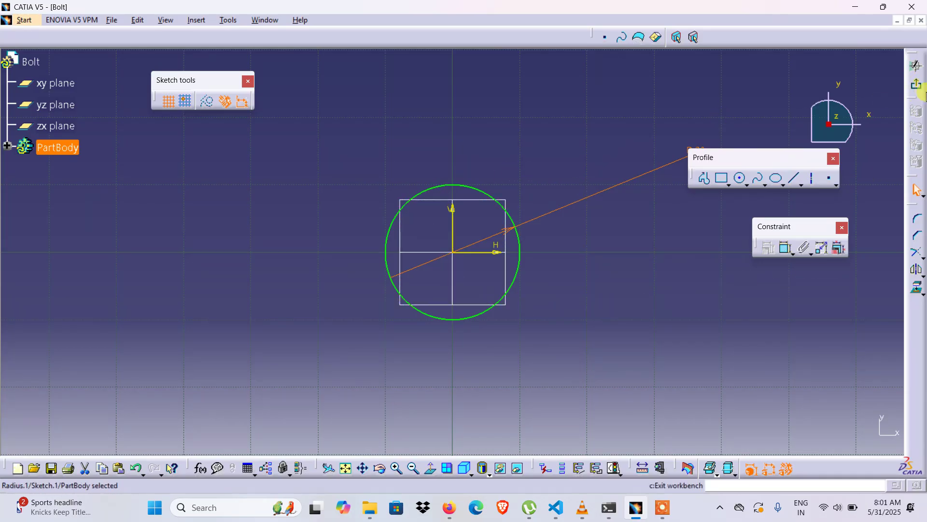
click(920, 87)
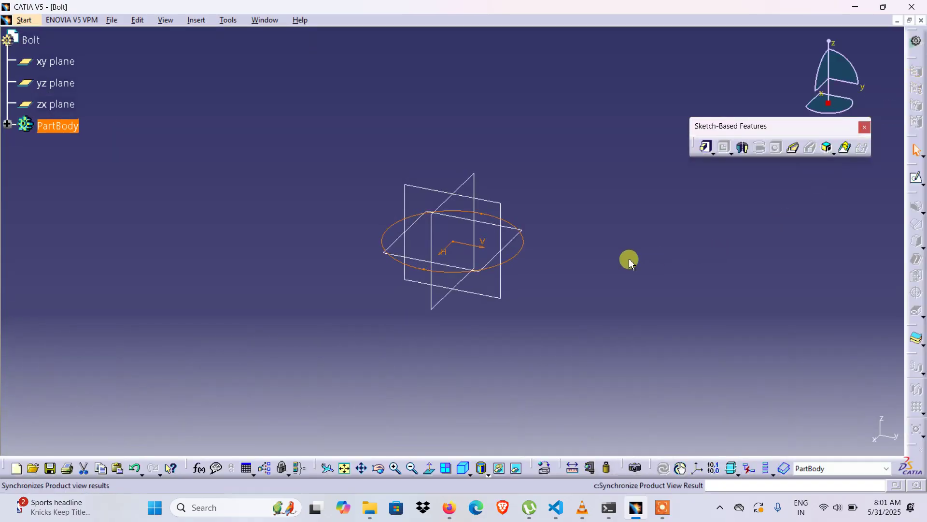
click(706, 148)
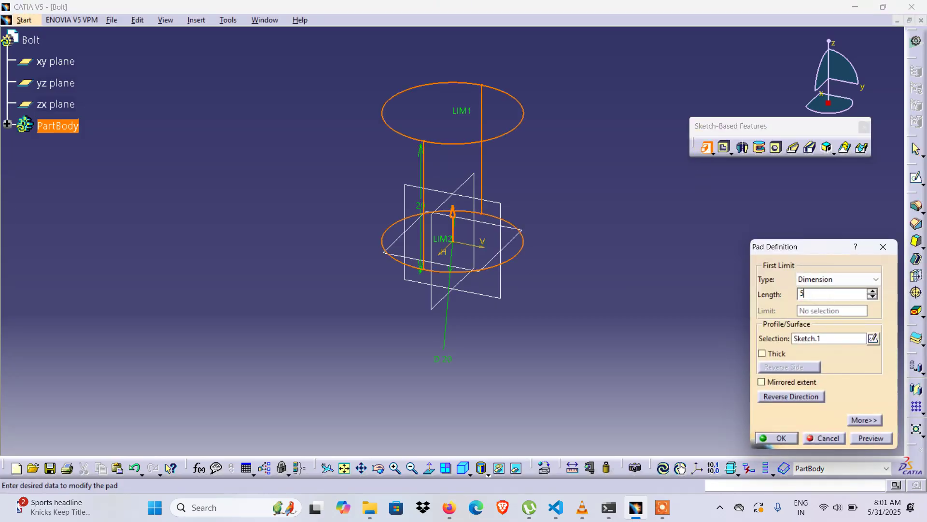
key(Return)
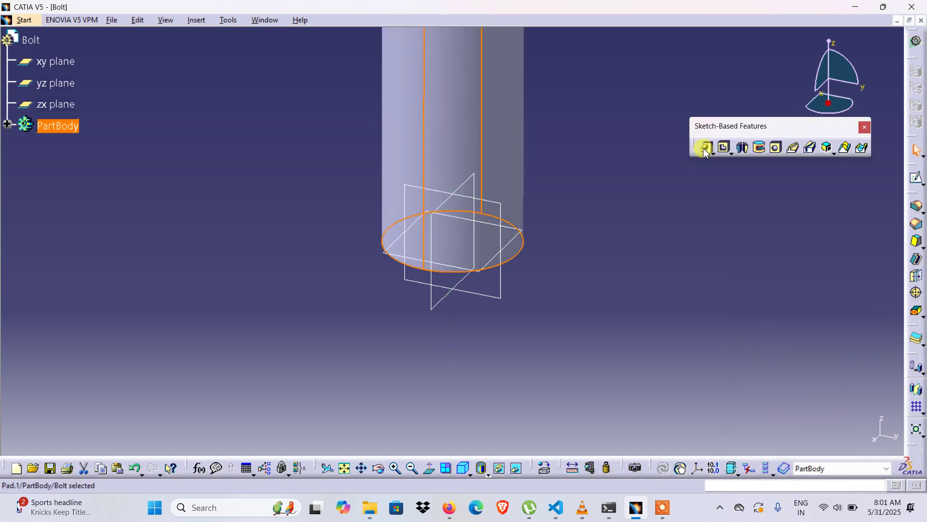
Expand the PartBody branch of the specification tree to inspect the shank's pad, and clear the selection.
click(412, 468)
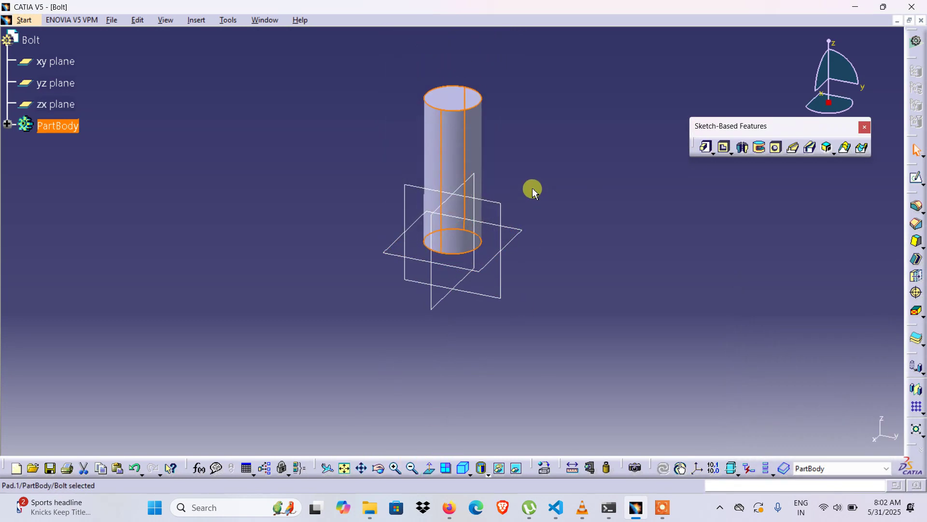
middle_drag(532, 188, 507, 285)
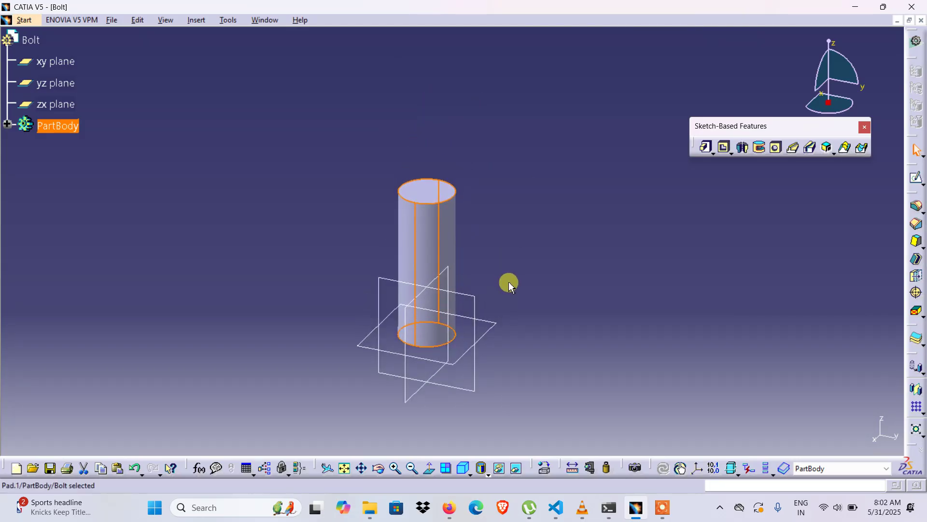
click(9, 126)
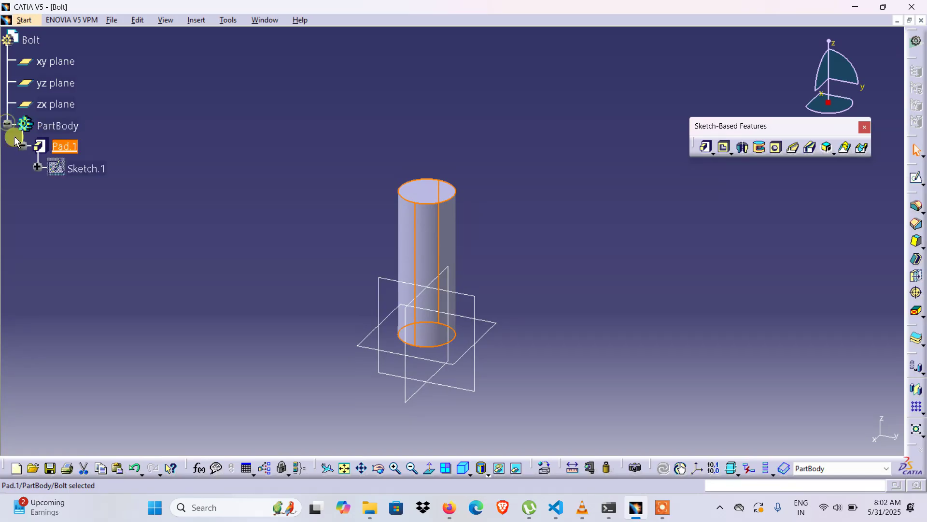
click(75, 148)
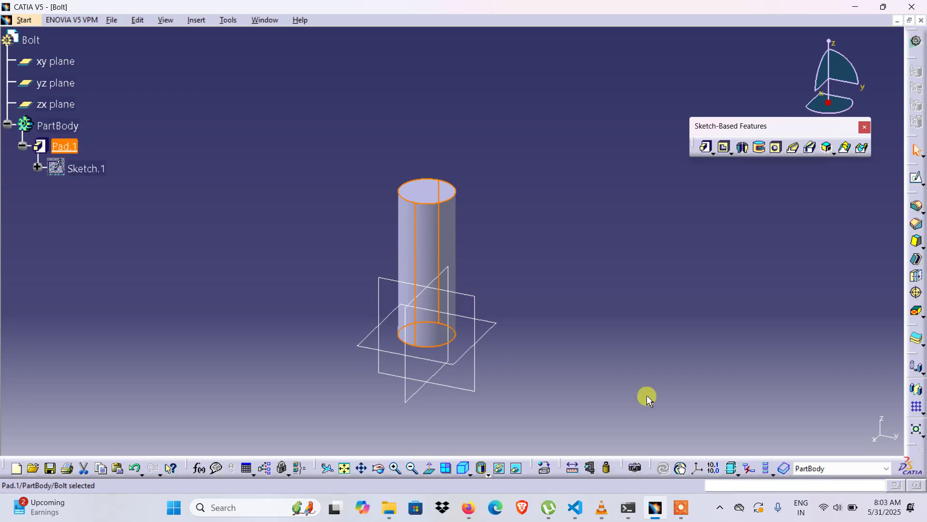
click(588, 300)
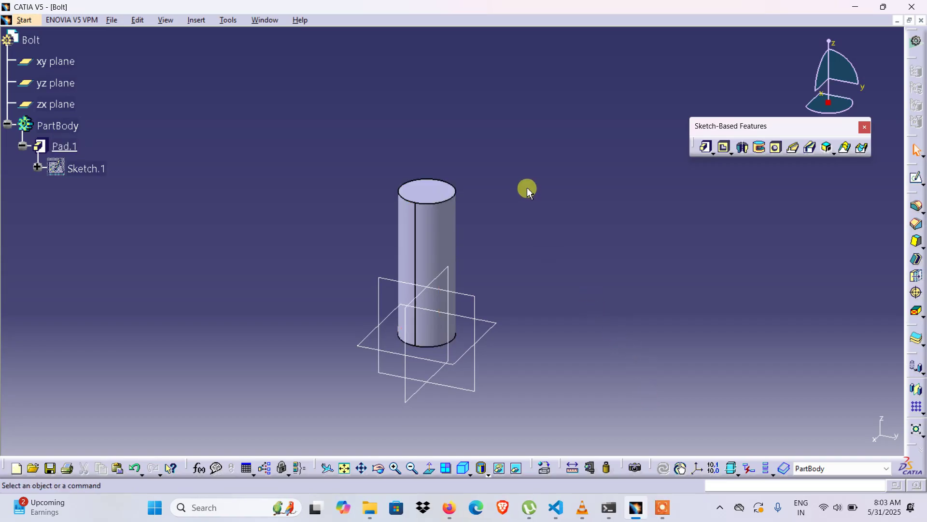
Start a sketch on the shank's top face and draw a hexagon about 58 mm across flats, centred on the origin.
click(426, 192)
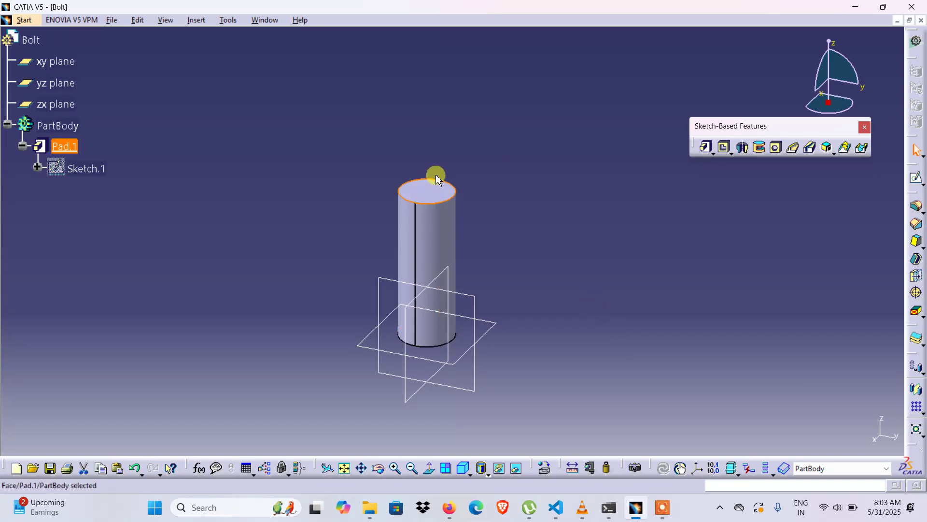
click(914, 181)
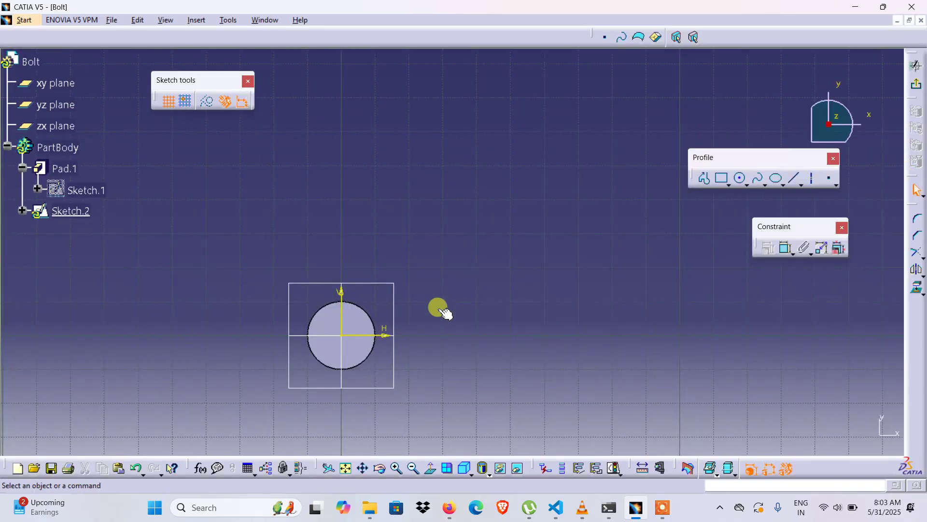
middle_drag(445, 313, 604, 273)
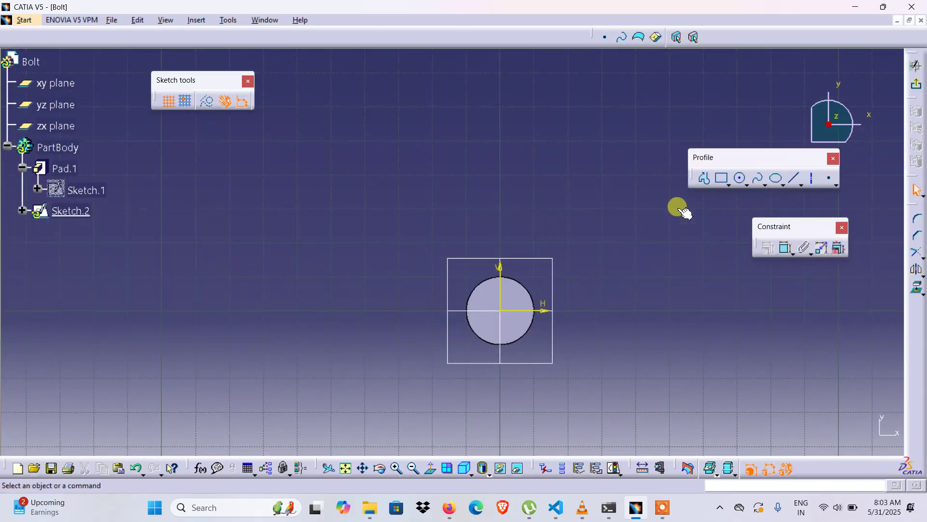
click(730, 185)
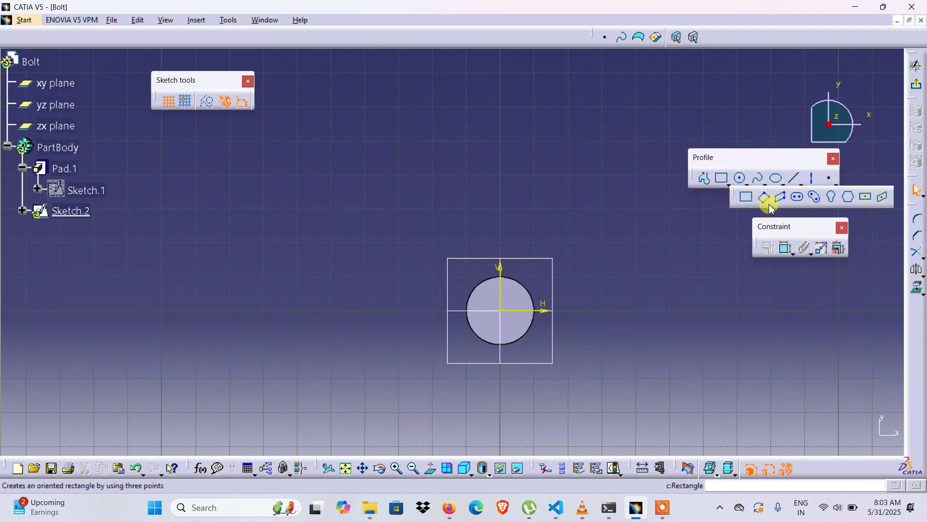
click(850, 199)
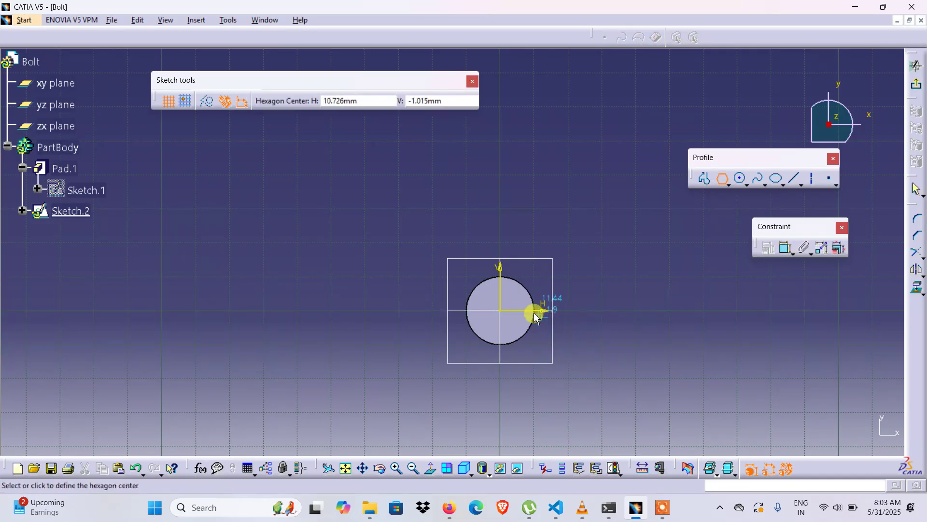
click(503, 311)
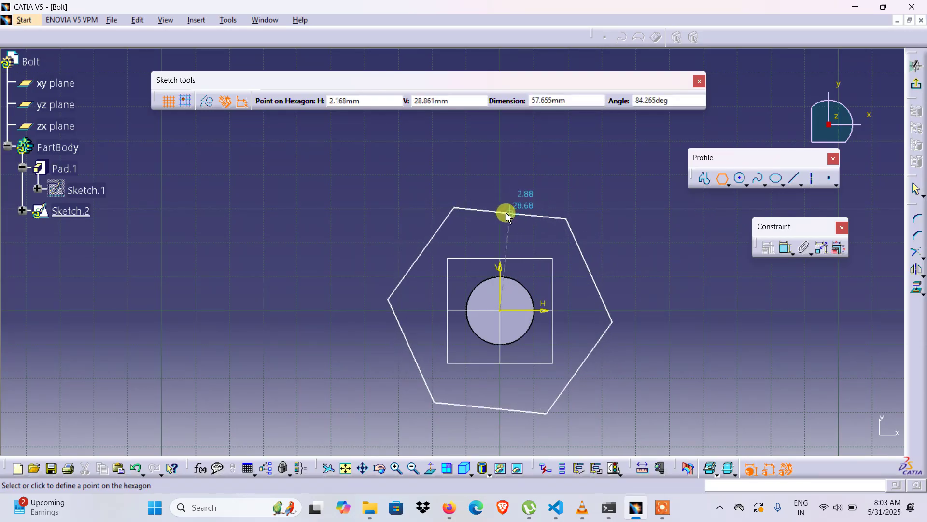
click(550, 226)
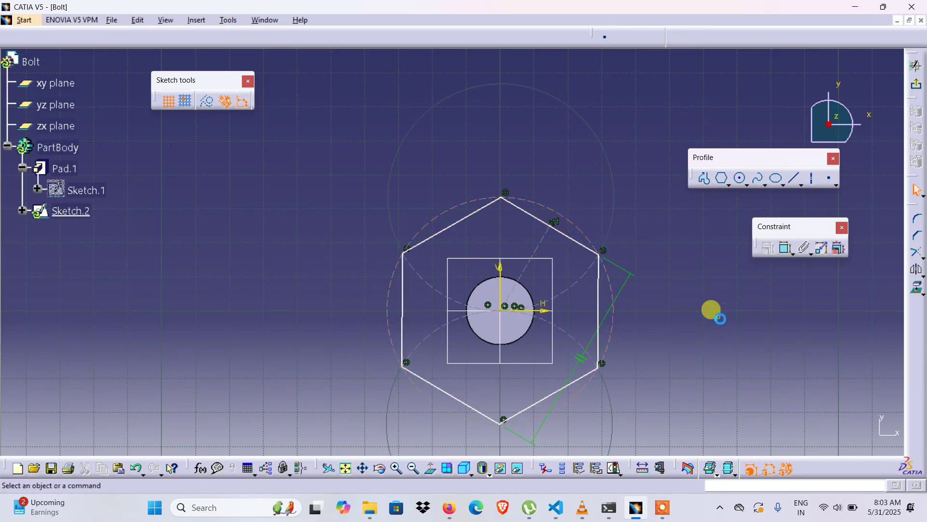
Dimension the distance between two opposite parallel sides of the hexagon and set it to 40 mm.
middle_drag(671, 301, 617, 232)
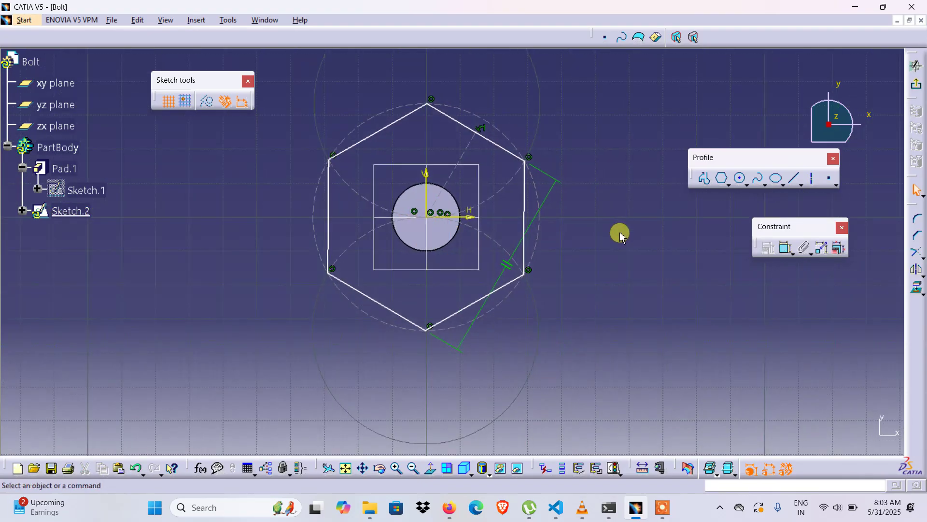
click(783, 245)
click(393, 313)
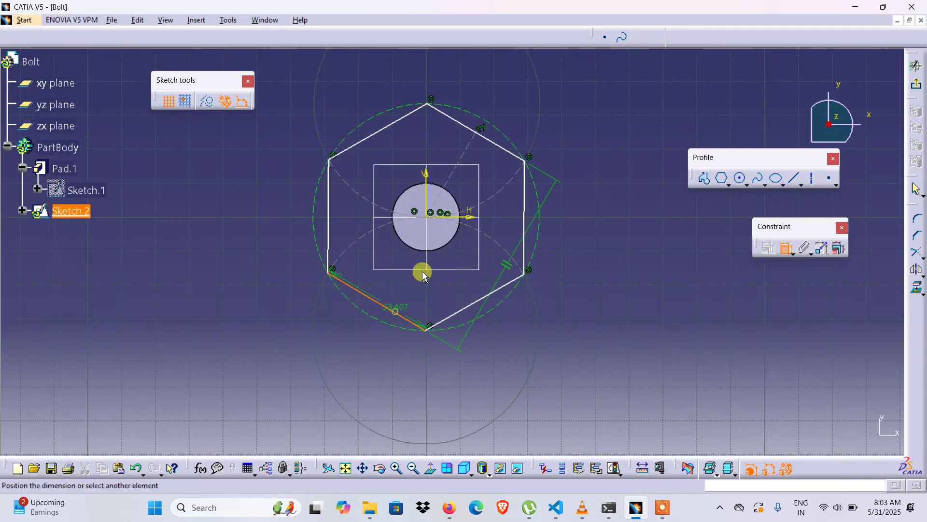
click(503, 154)
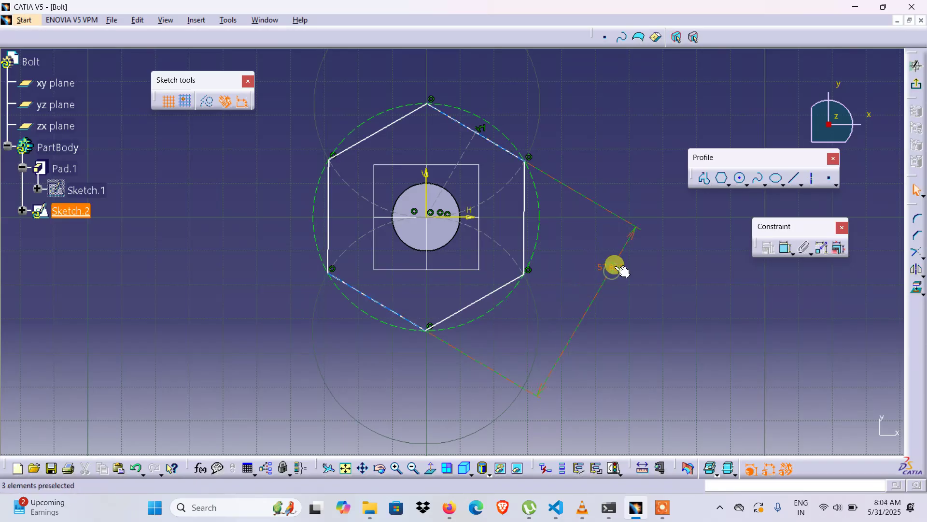
click(615, 265)
double_click(615, 266)
text(4)
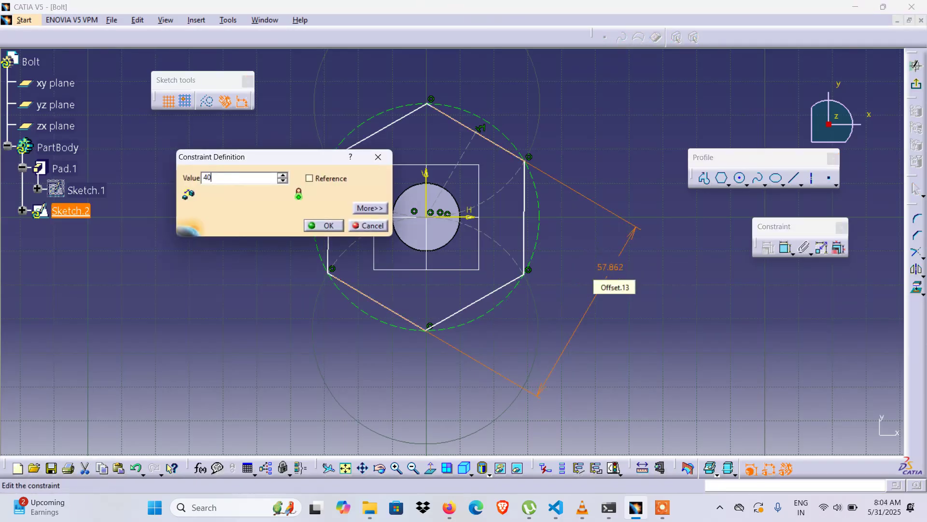
text(0)
key(Return)
click(520, 270)
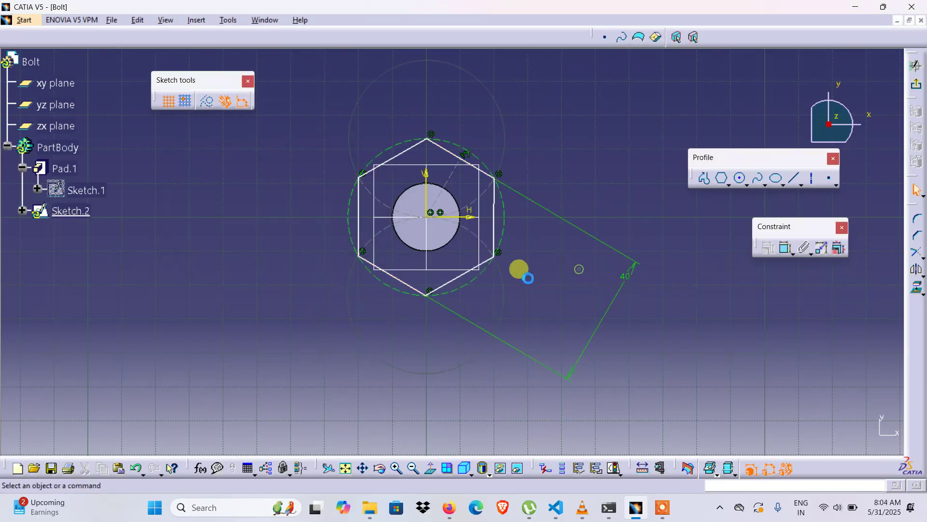
click(462, 274)
click(785, 248)
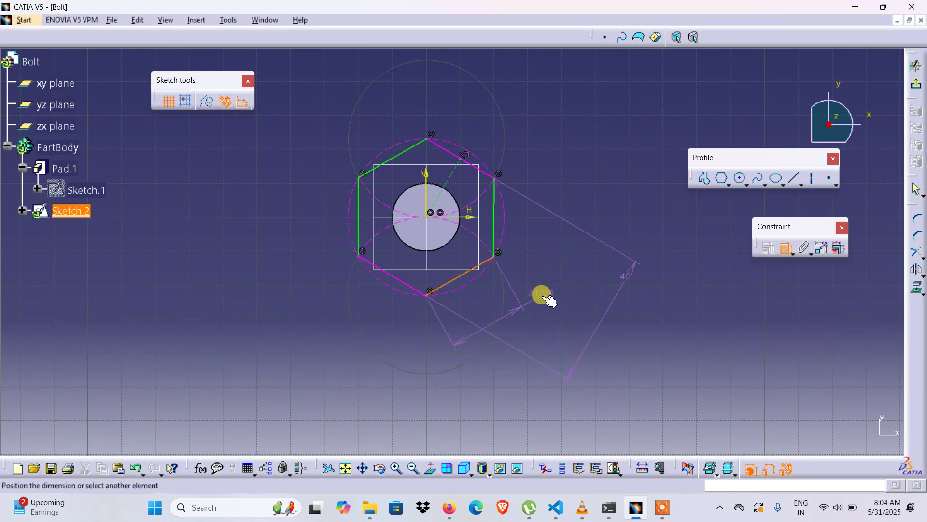
key(Escape)
Constrain the hexagon's uppermost vertex to be coincident with the sketch's vertical axis.
mouse_move(453, 155)
mouse_down()
mouse_move(413, 150)
mouse_move(444, 154)
mouse_up()
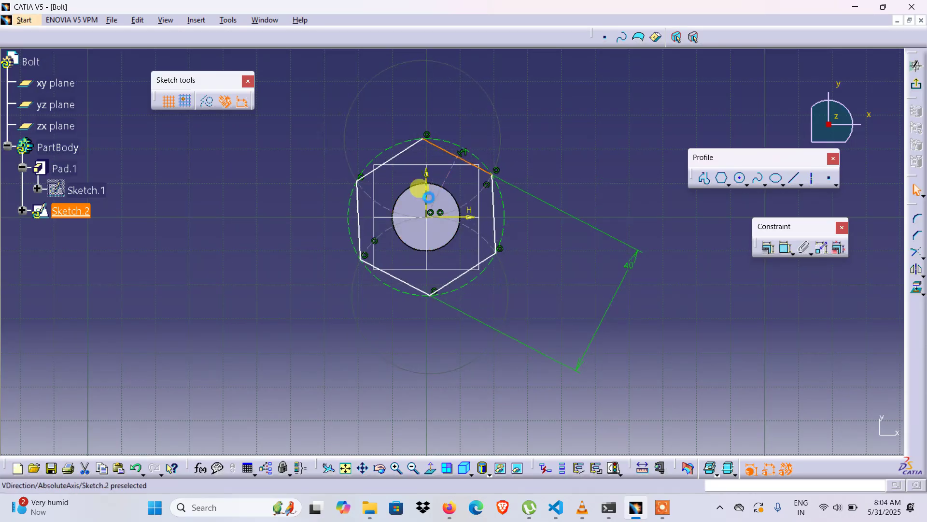
click(433, 200)
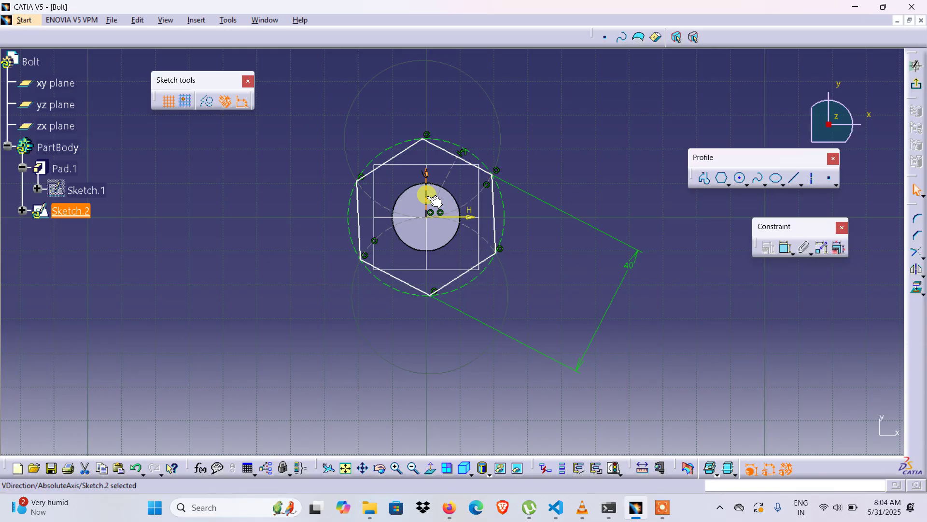
ctrl+click(422, 139)
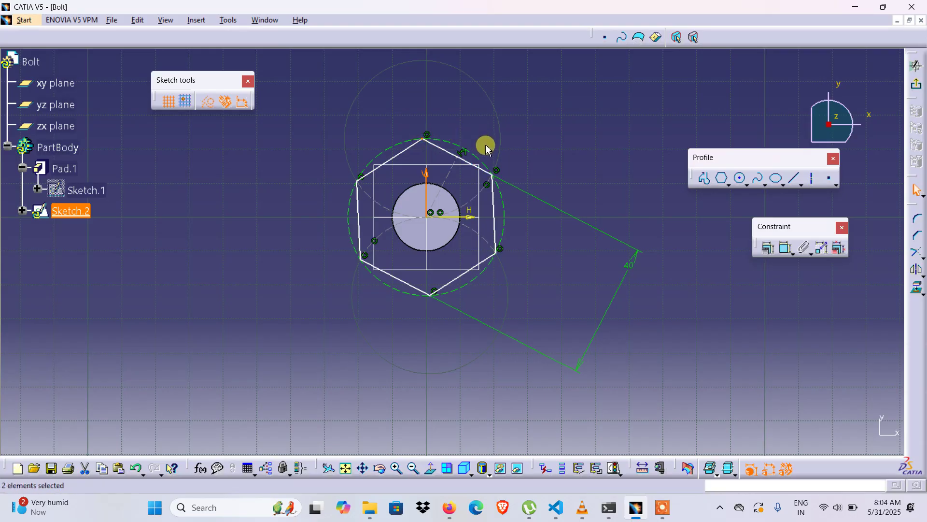
click(768, 249)
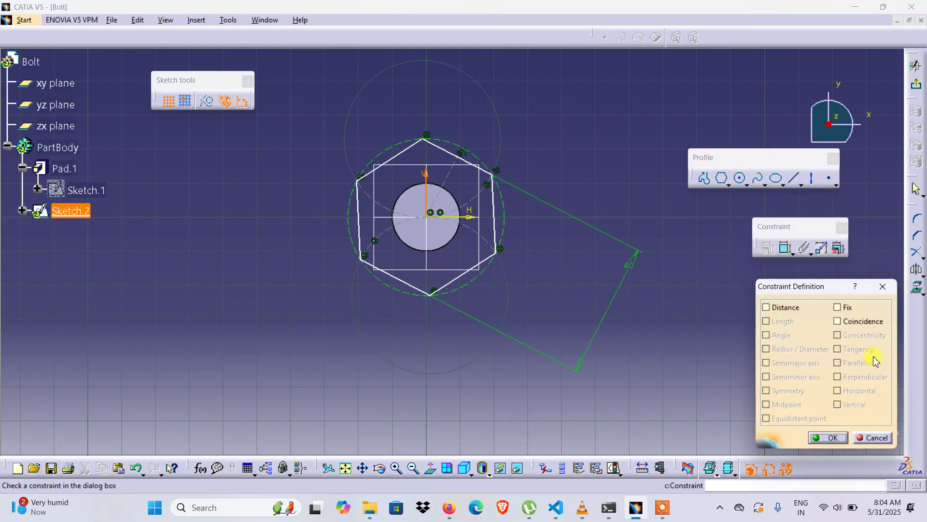
click(838, 321)
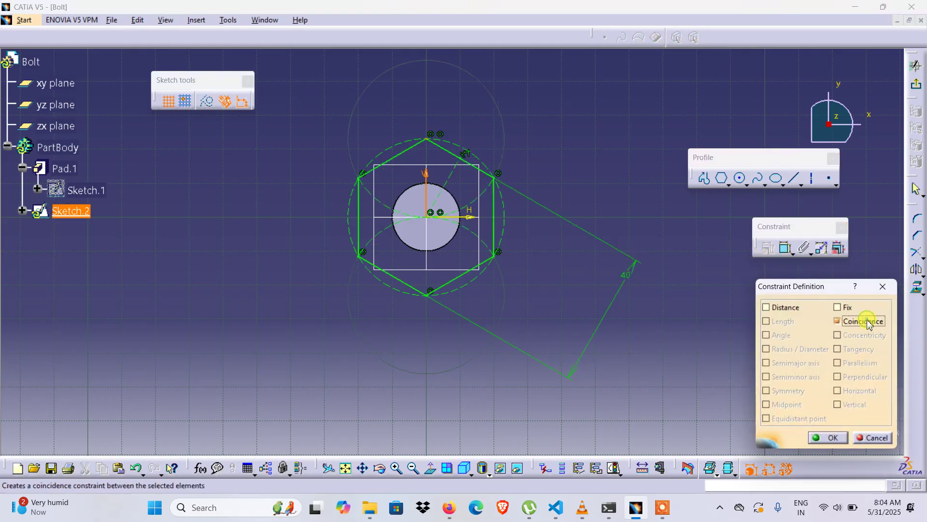
click(828, 438)
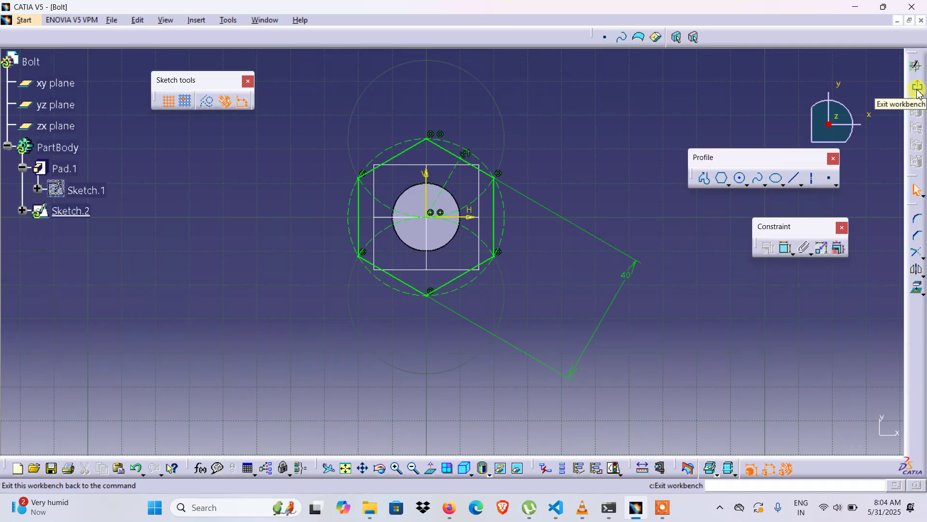
Exit the sketch and pad the hexagon upward by 5 mm to form the bolt head.
click(917, 88)
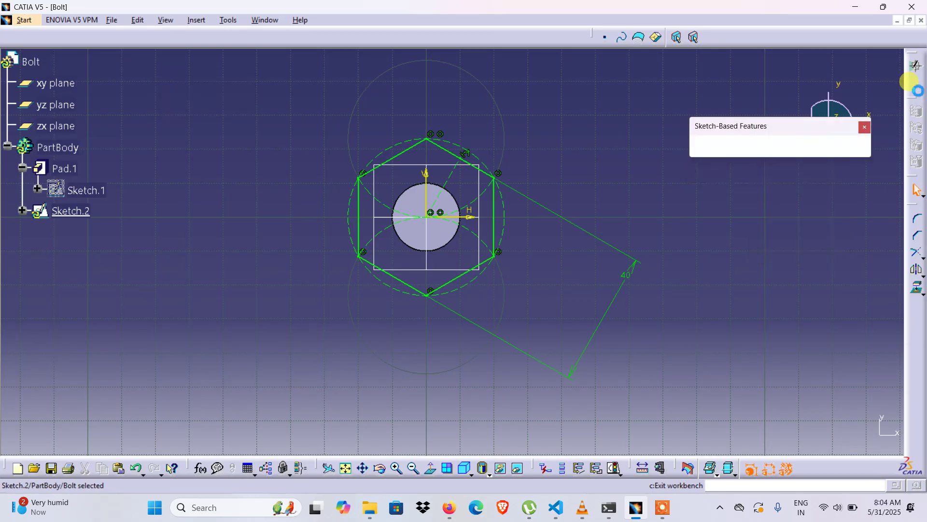
click(704, 147)
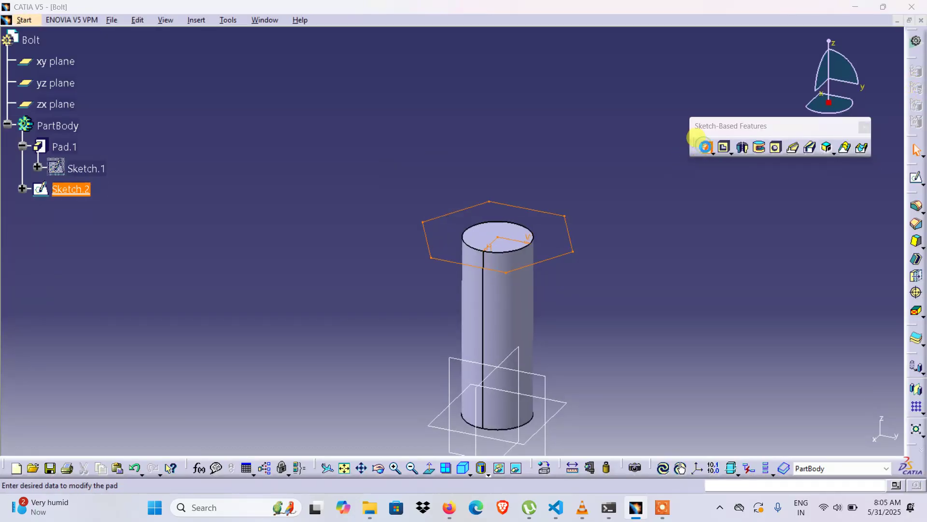
text(5)
key(Return)
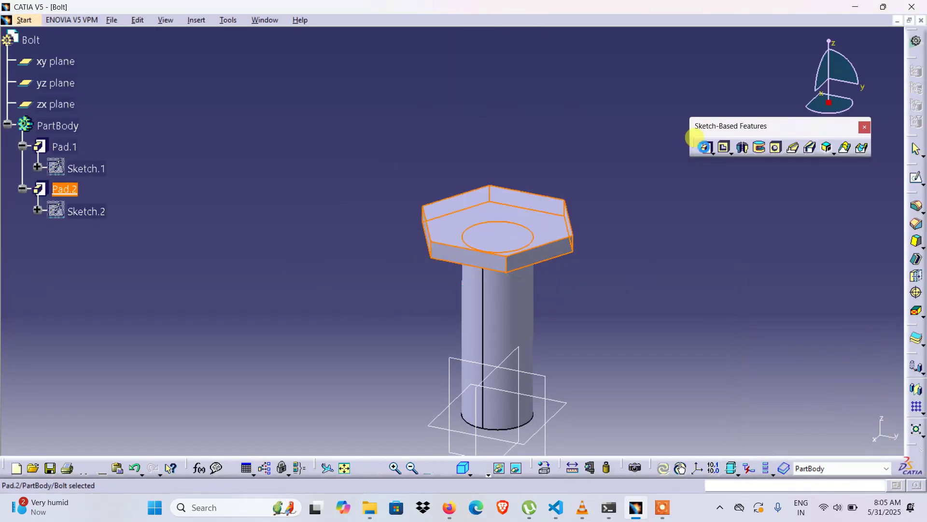
click(680, 225)
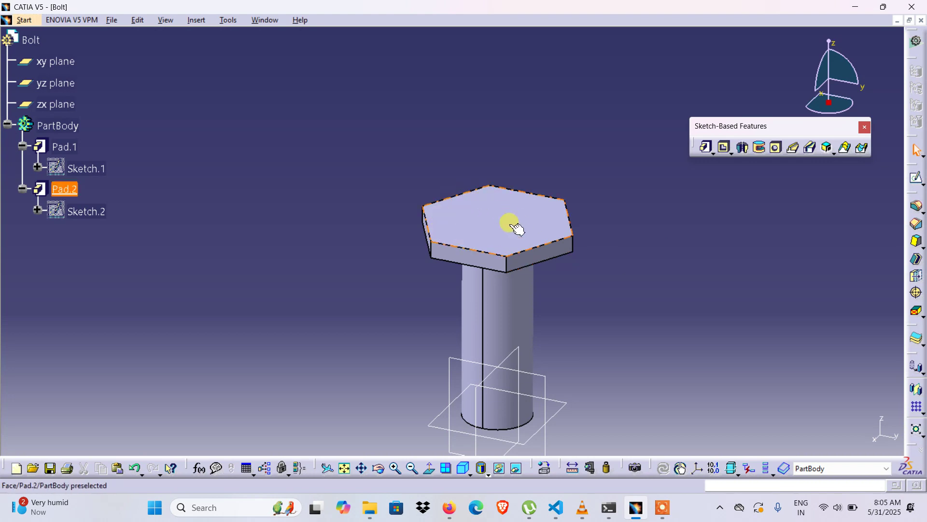
Apply a 1 mm edge fillet around the top face of the hexagonal head.
click(916, 208)
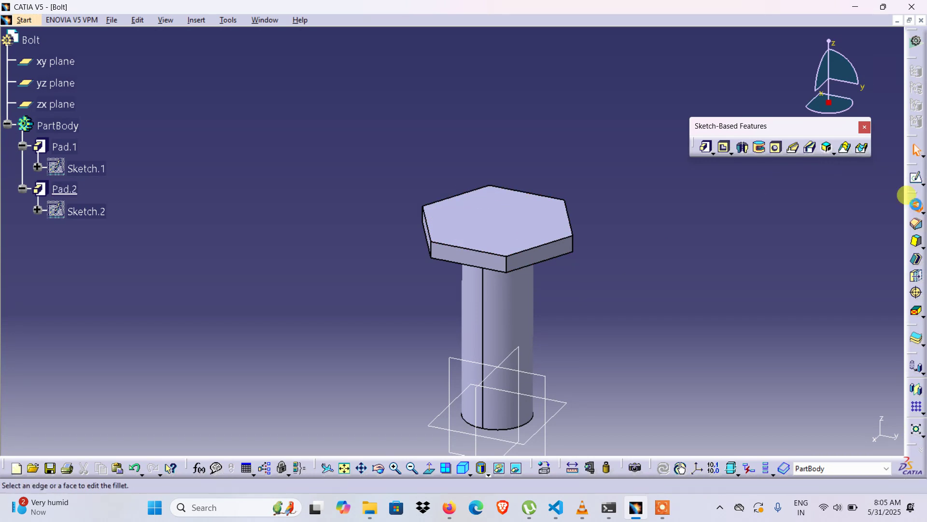
click(498, 212)
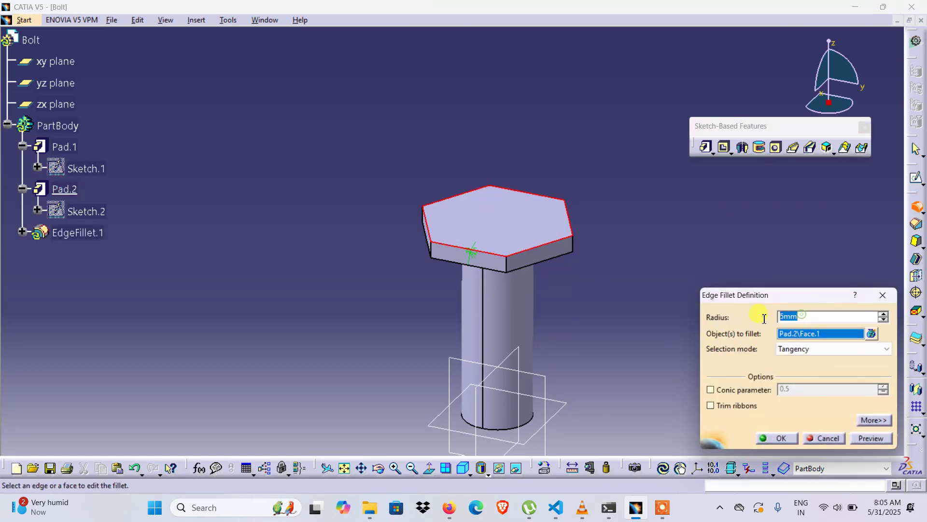
text(1)
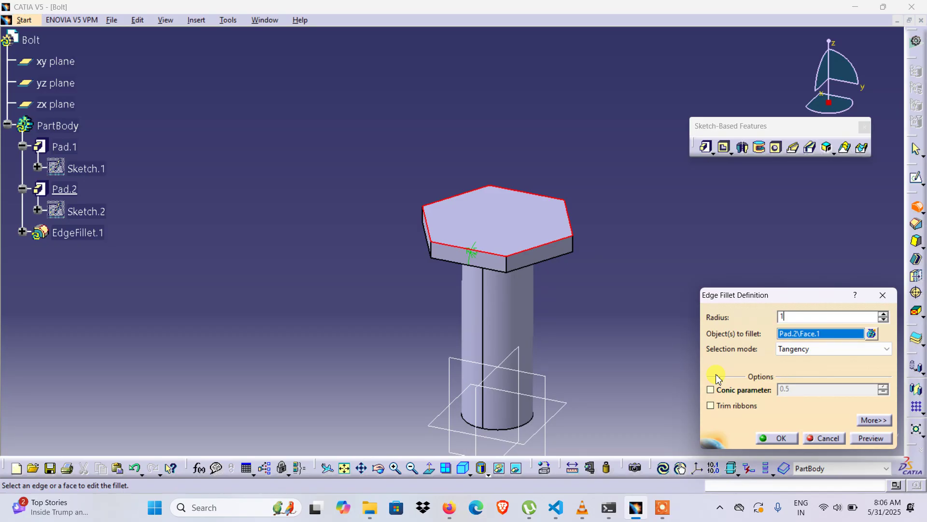
click(869, 438)
click(778, 439)
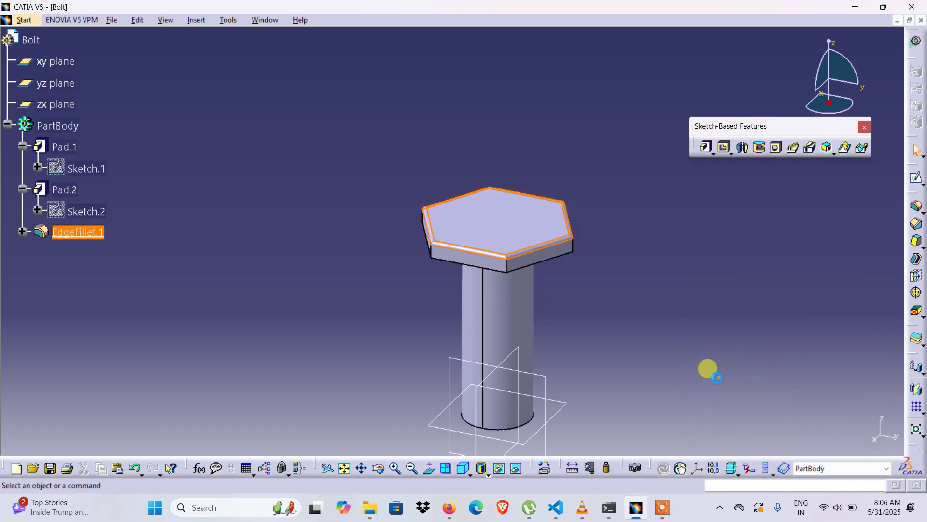
click(710, 371)
Start saving the part under a new location, creating and opening a folder named "CATIA course" on Local Disk (D:).
middle_drag(683, 357, 649, 303)
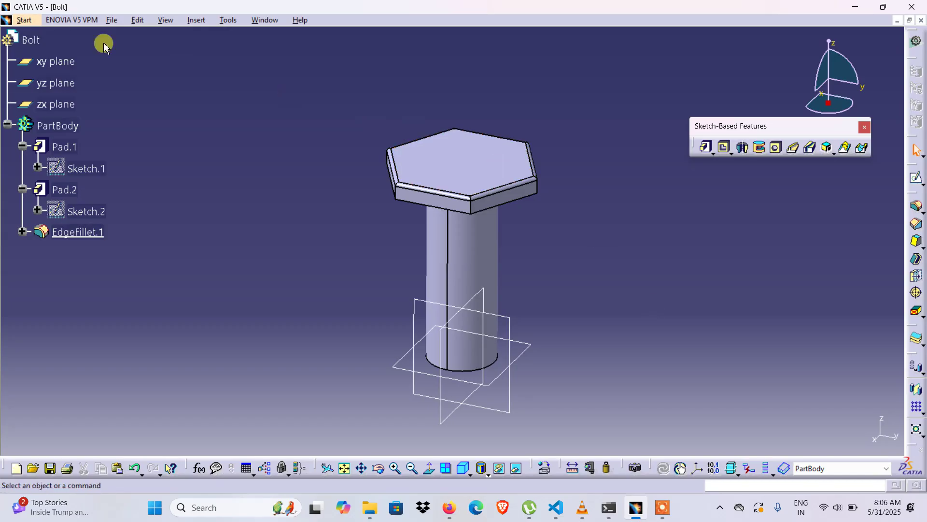
click(111, 20)
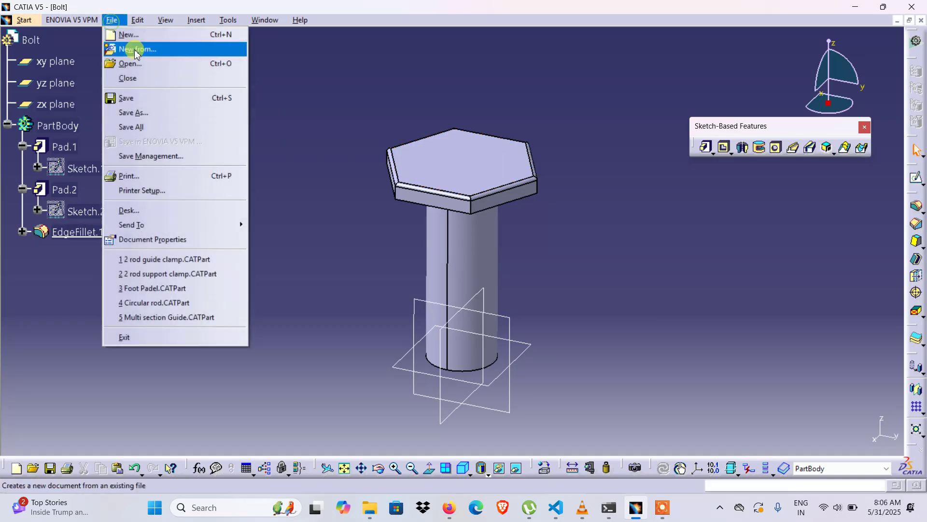
click(145, 112)
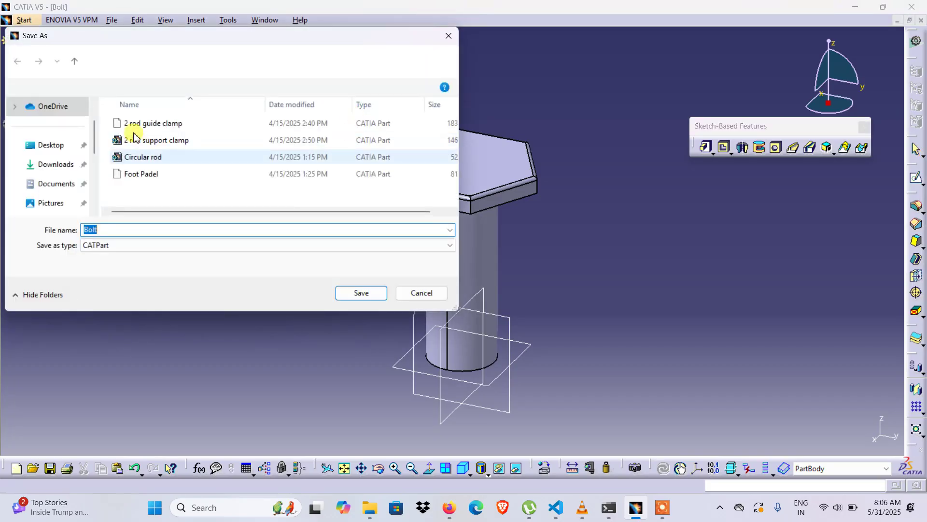
click(75, 62)
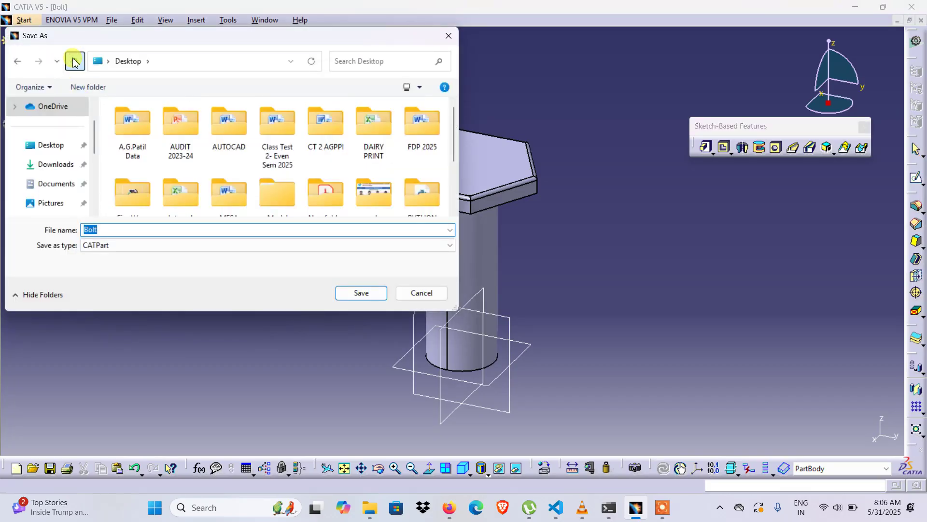
scroll(68, 151, down, 3)
click(56, 200)
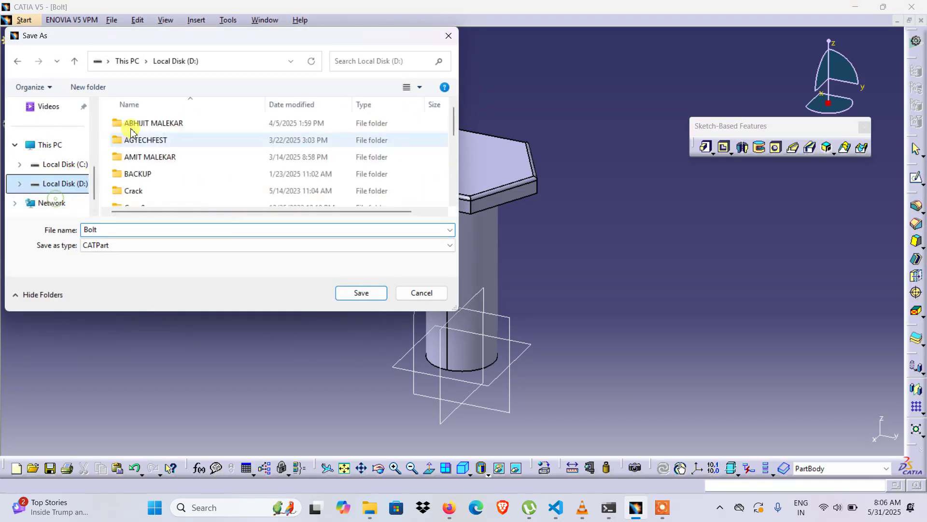
click(88, 87)
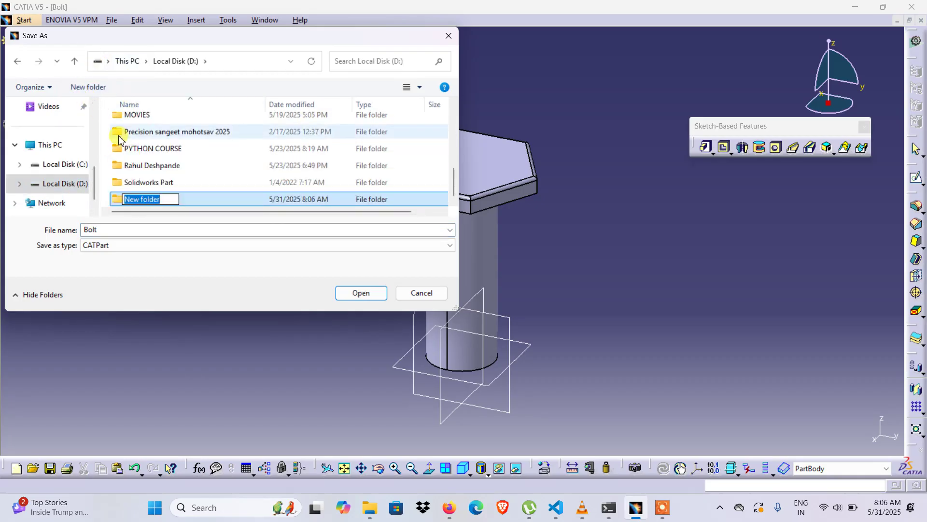
text(CA)
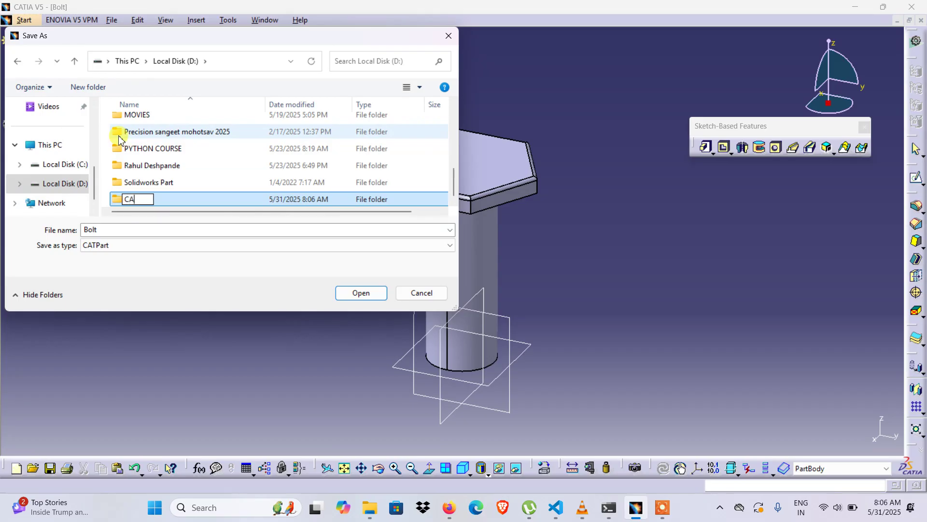
text(TIA course)
key(Return)
key(Return)
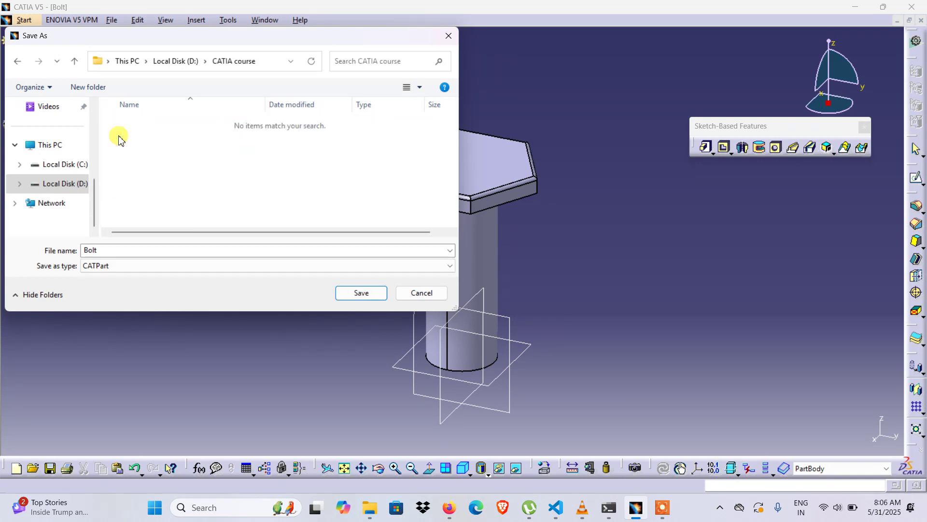
Create a subfolder named "1. Introduction" inside the CATIA course folder and open it.
click(89, 87)
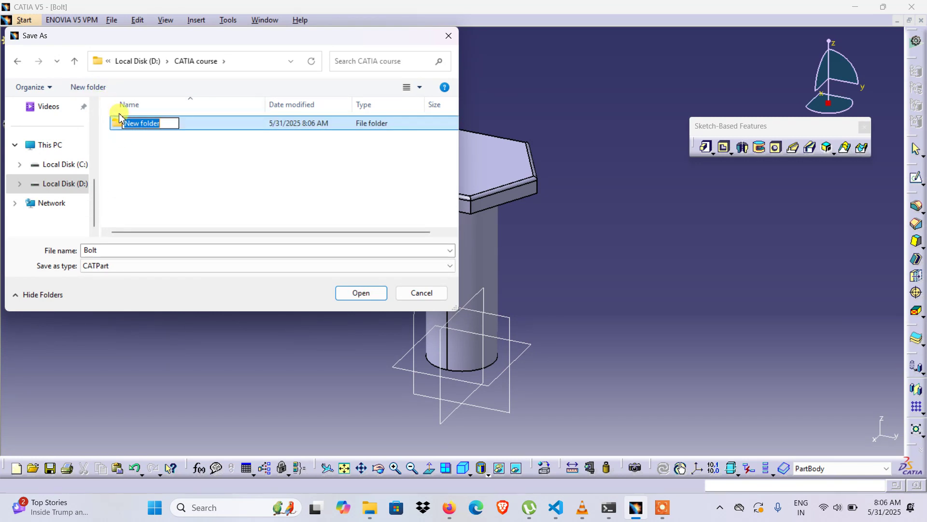
text(1.)
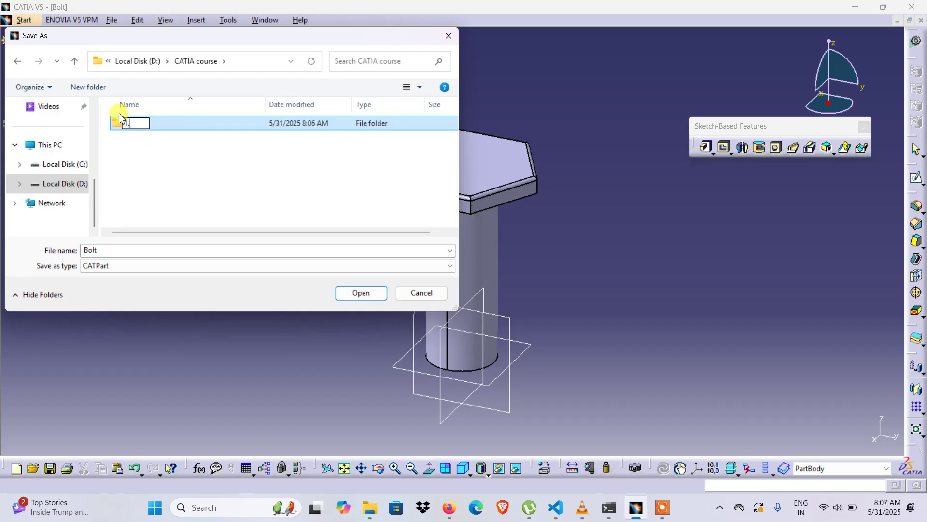
text(.)
key(BackSpace)
key(BackSpace)
text(Introduc)
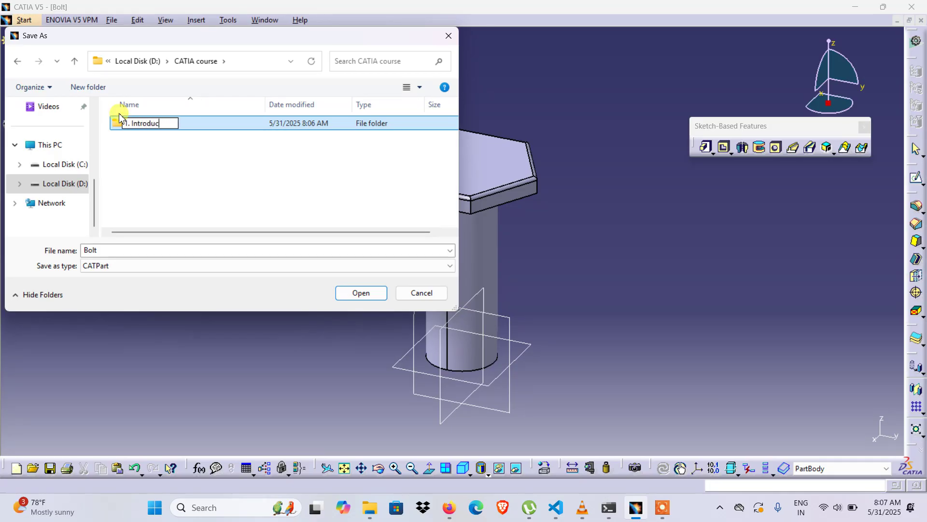
text(tion)
key(Return)
key(Return)
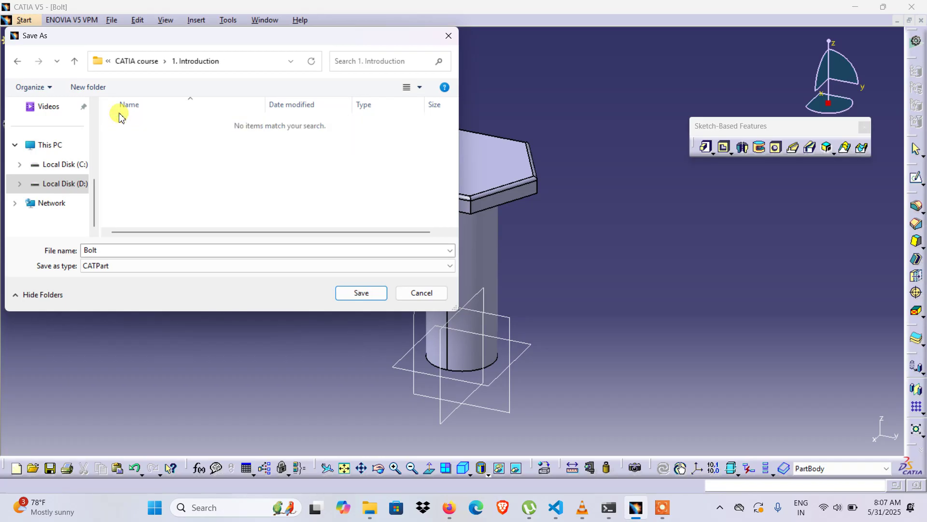
Save the part there as a CATPart file named "Bolt".
double_click(123, 250)
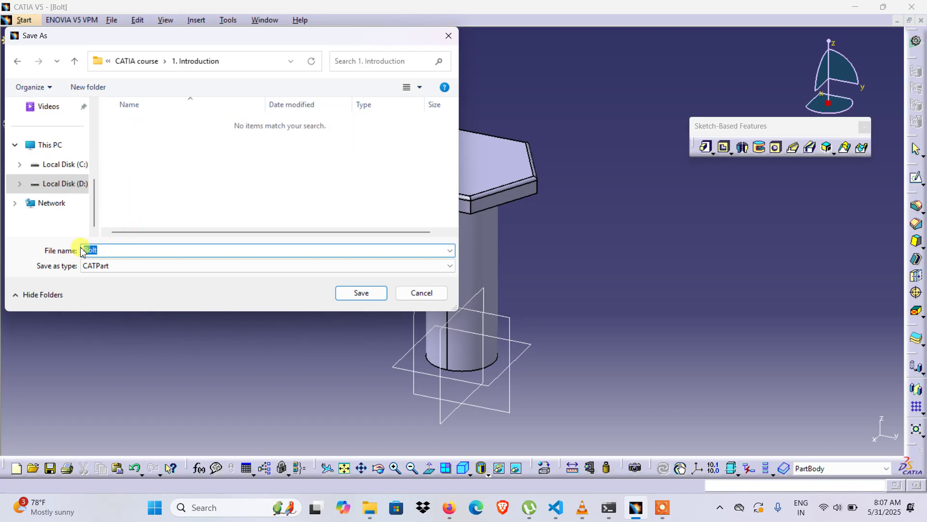
click(110, 250)
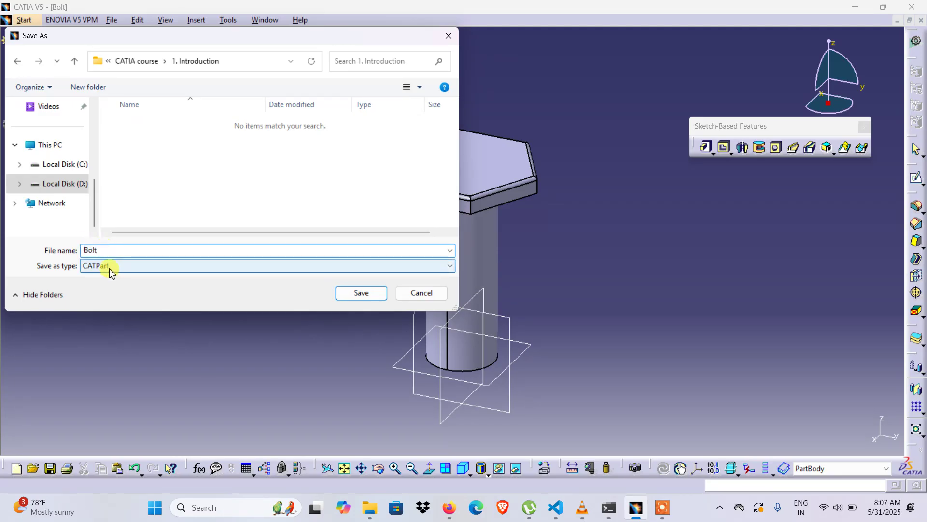
click(360, 298)
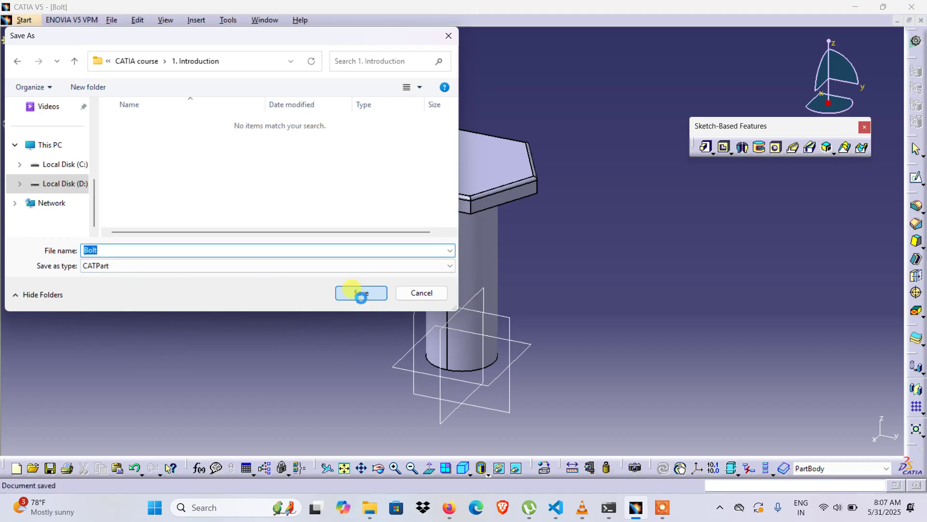